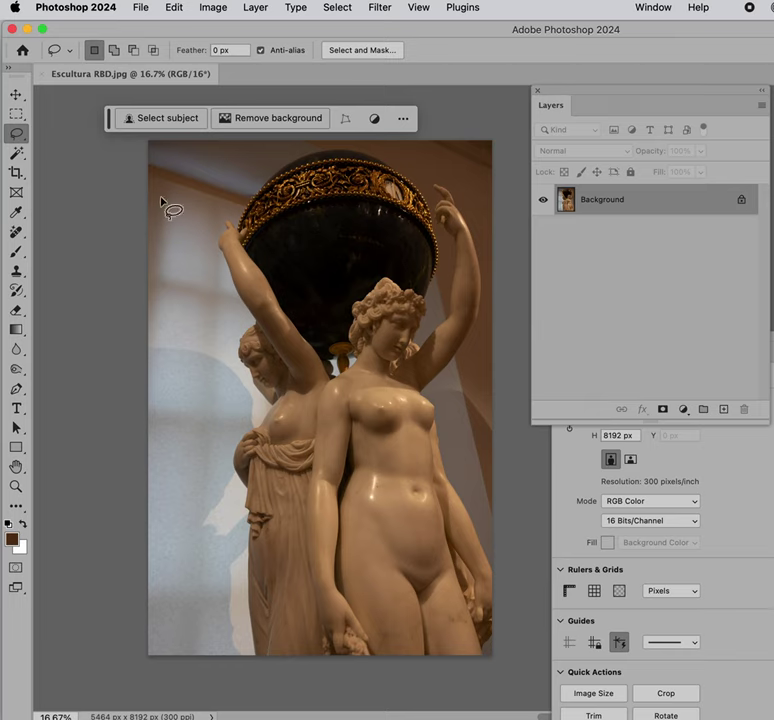
drag(109, 121, 111, 112)
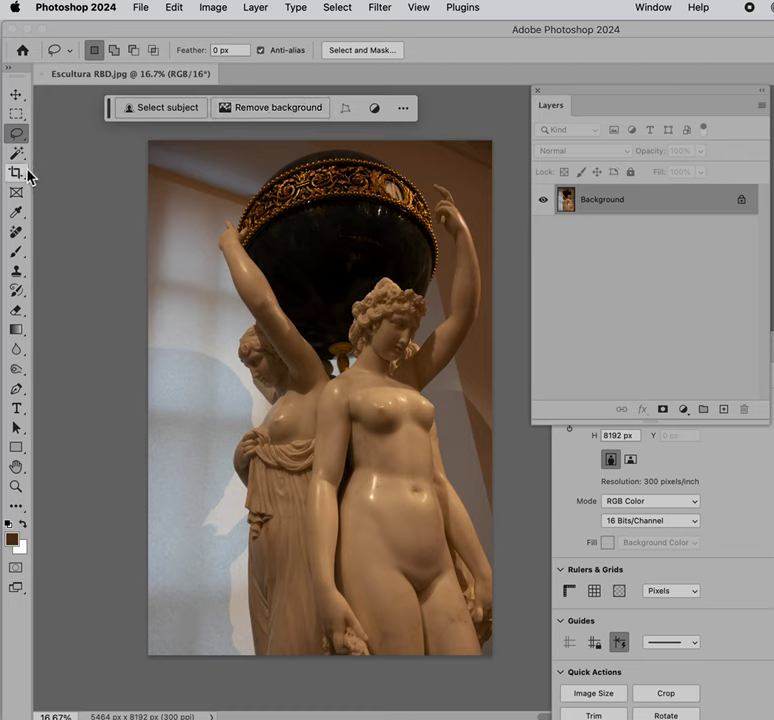
click(17, 115)
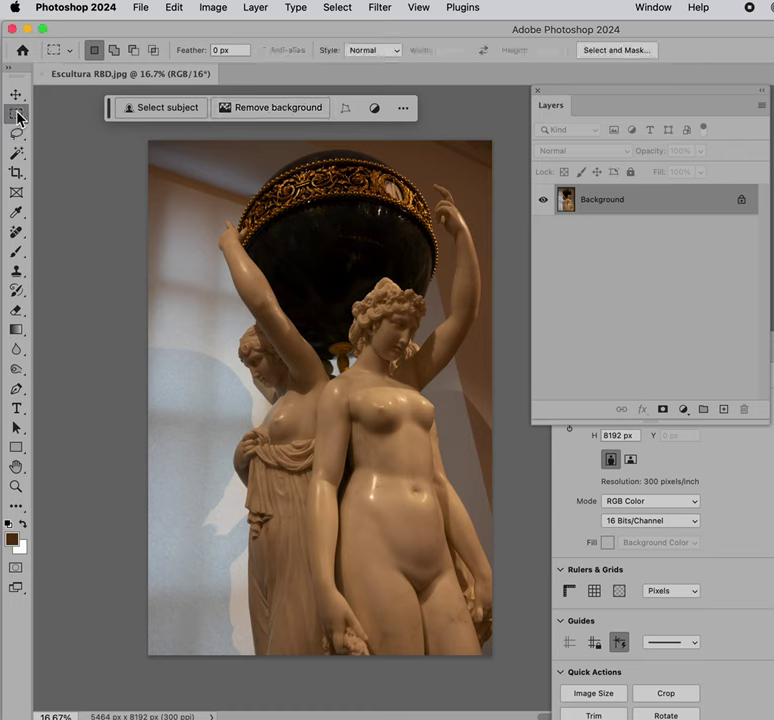
click(17, 132)
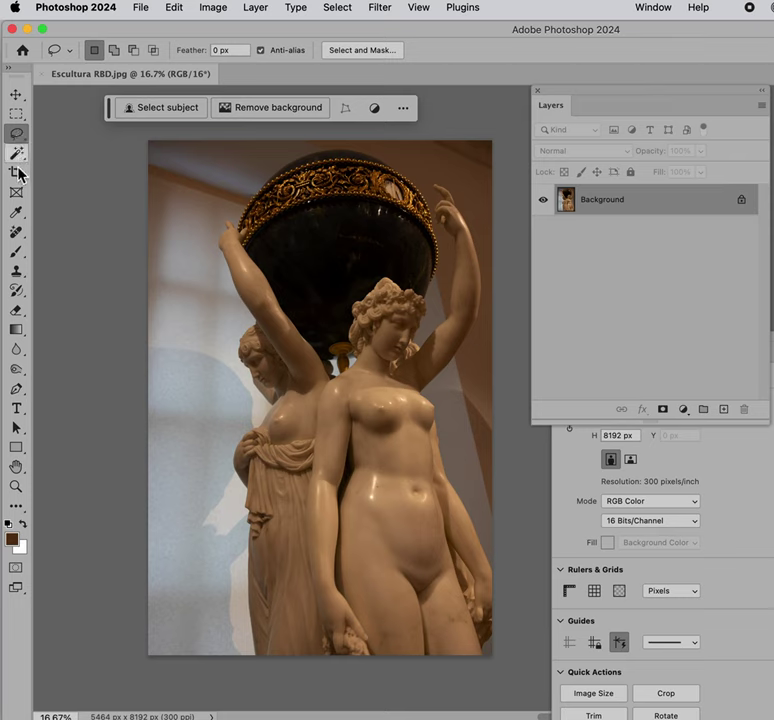
click(17, 175)
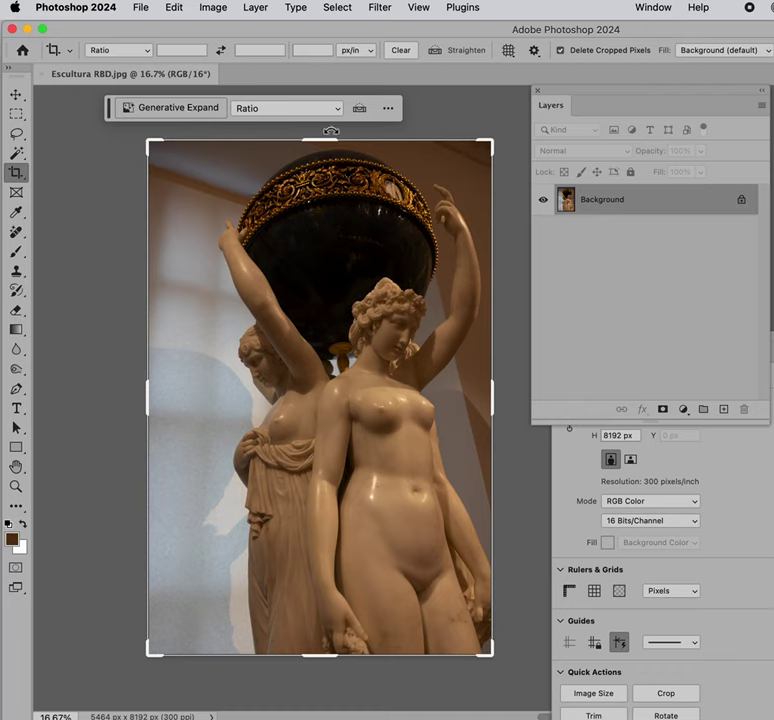
click(16, 136)
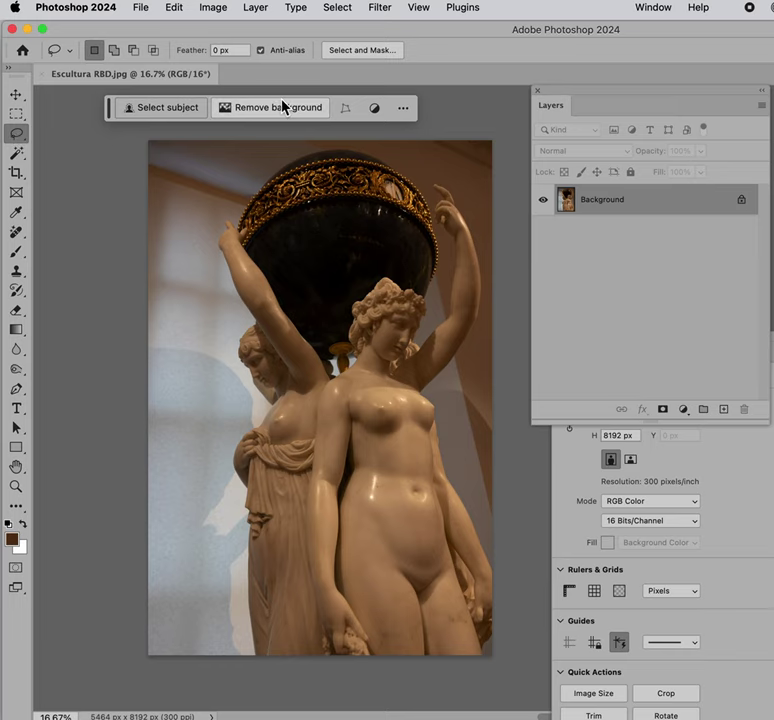
- Remove the photo's background so the sculpture is masked, and add a Levels adjustment layer above it
click(270, 110)
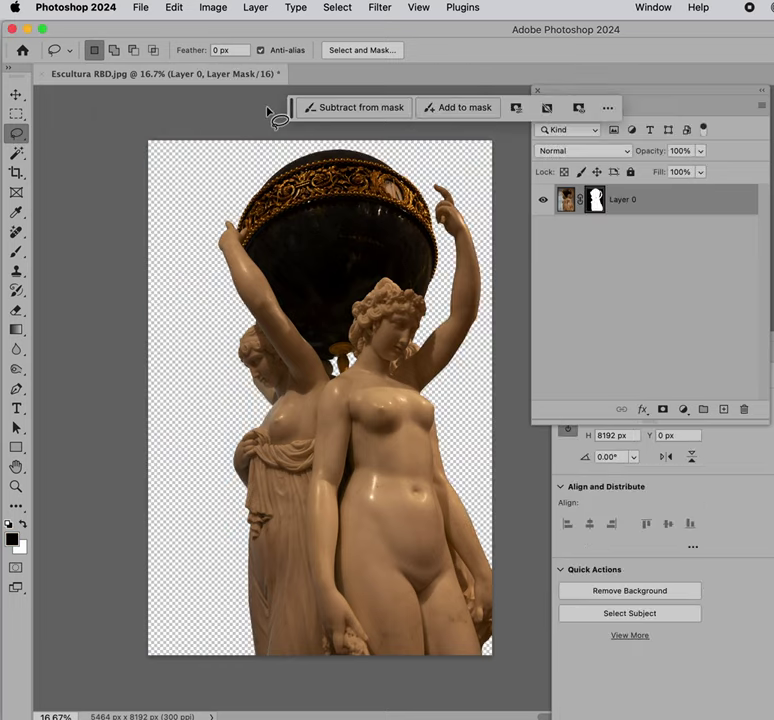
click(684, 410)
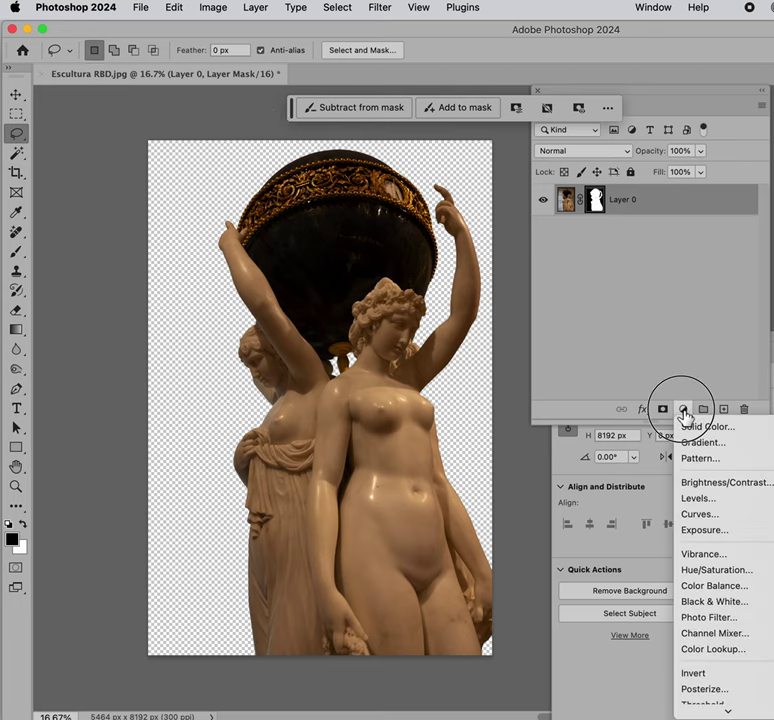
click(700, 497)
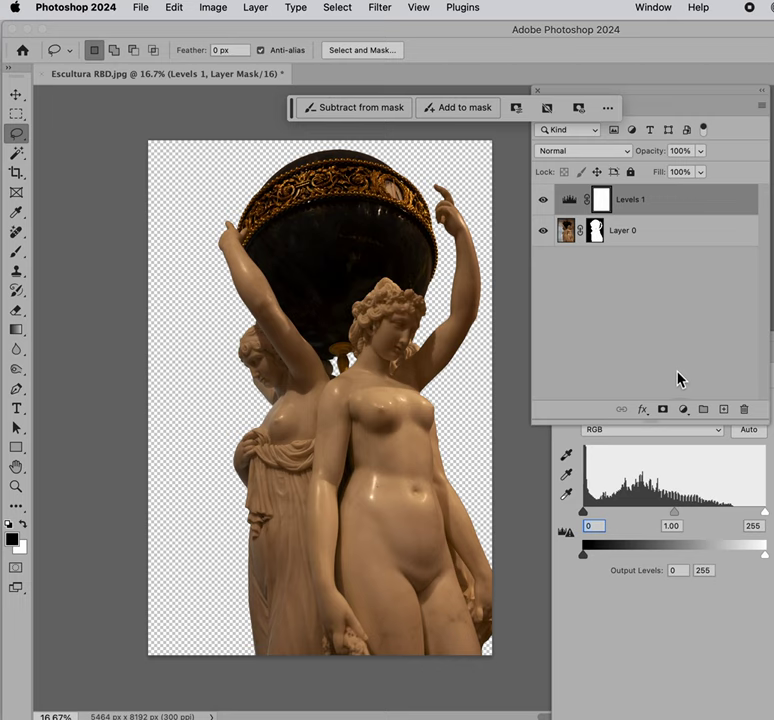
- Duplicate the Levels 1 adjustment layer and replace the duplicate's mask by moving the sculpture mask from Layer 0 onto it
key(super+j)
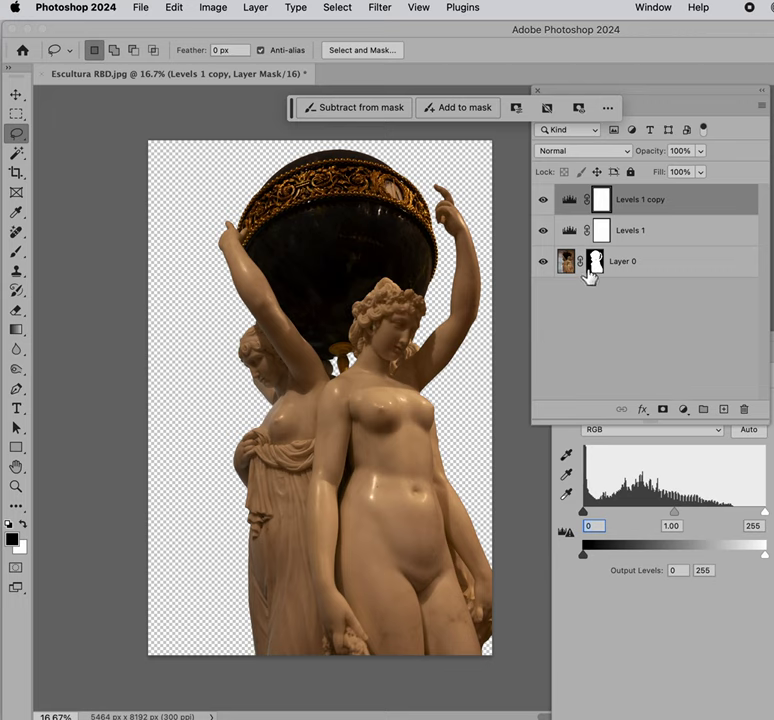
drag(594, 263, 606, 209)
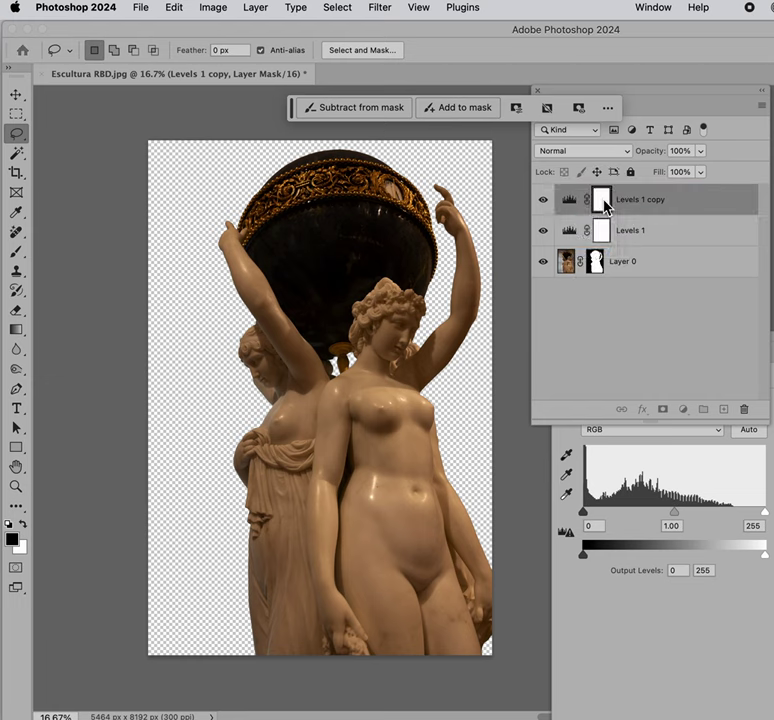
click(591, 263)
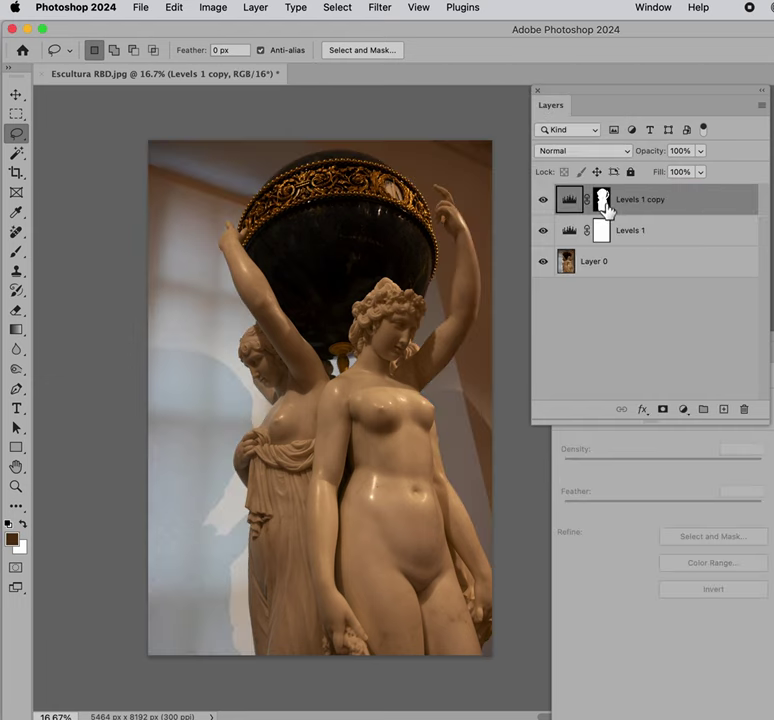
- Copy the sculpture mask onto Levels 1, replacing its mask, and invert the mask of Levels 1 copy to target the background
click(604, 205)
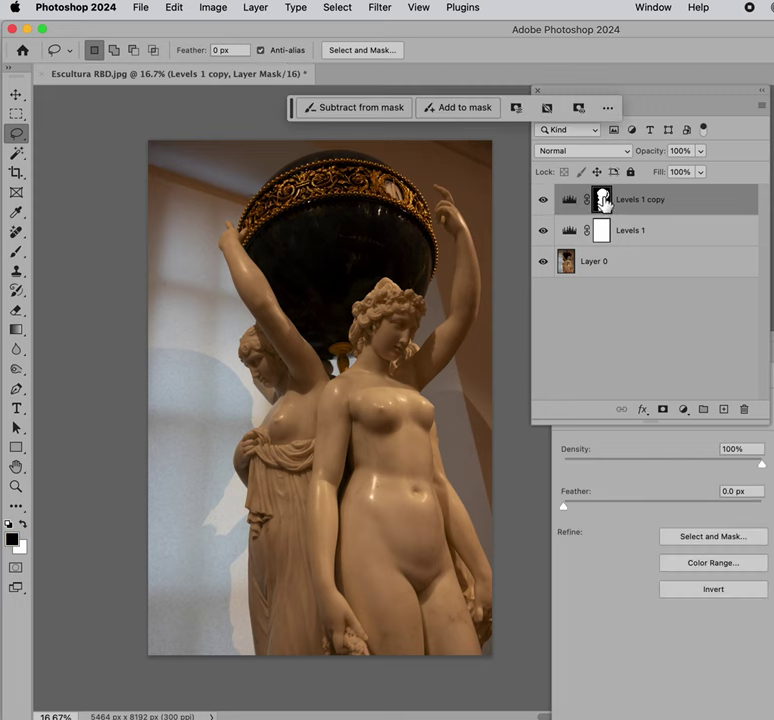
drag(604, 200, 600, 231)
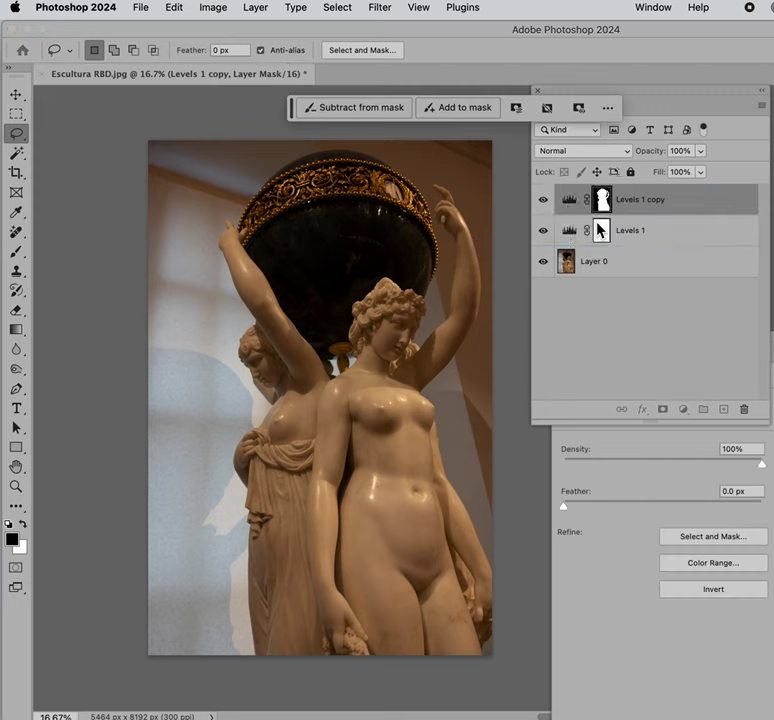
click(593, 264)
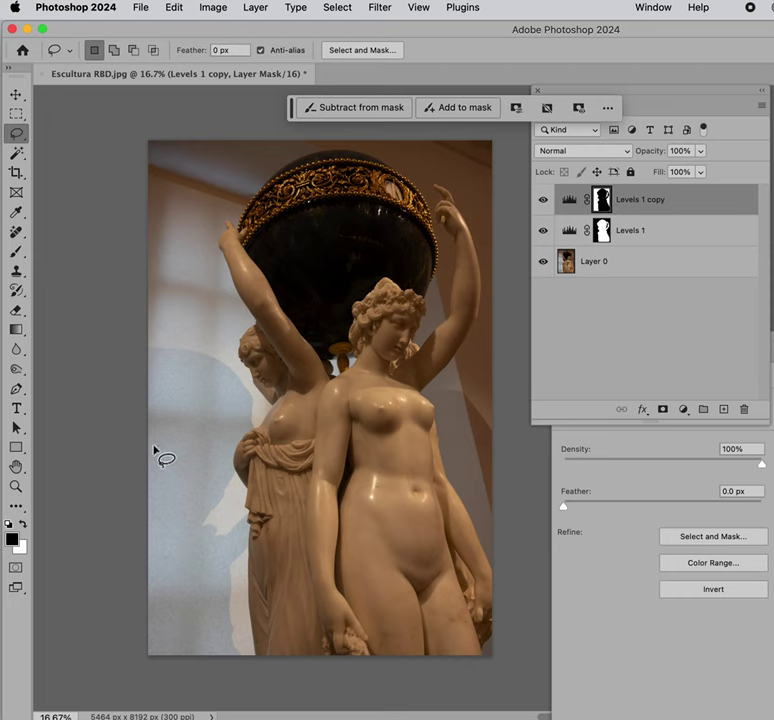
- Darken the background by setting the midtone input of Levels 1 copy to 0.74
click(570, 201)
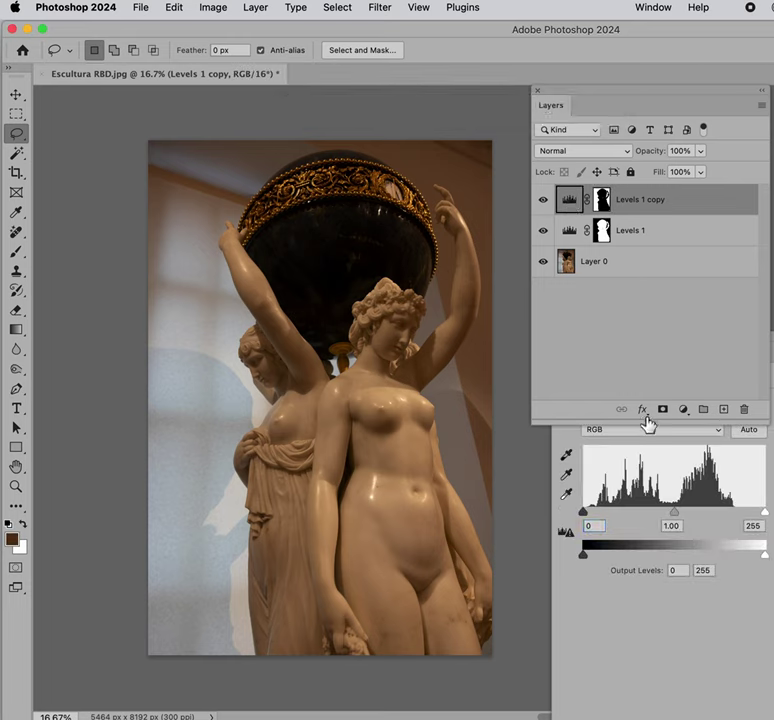
click(654, 452)
drag(624, 337, 600, 297)
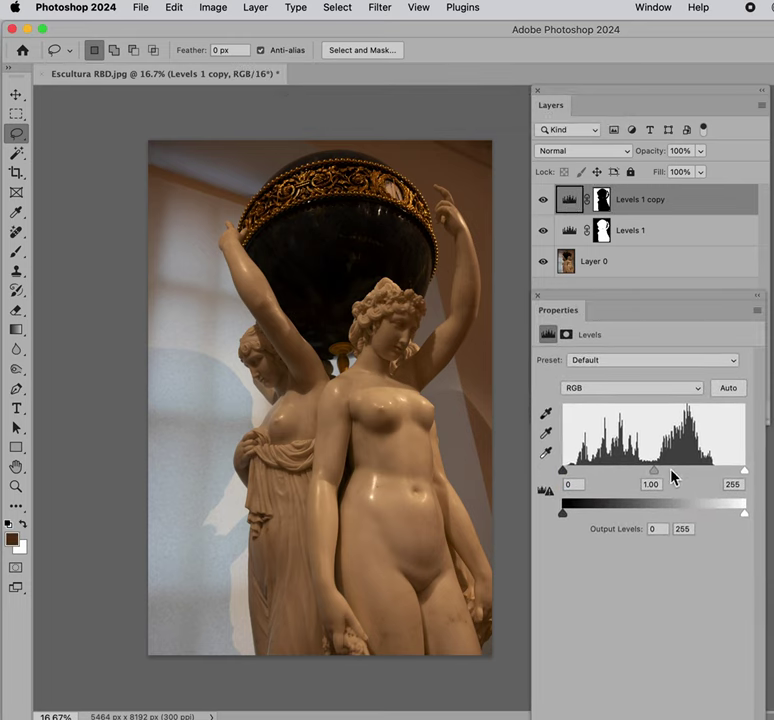
drag(655, 471, 674, 476)
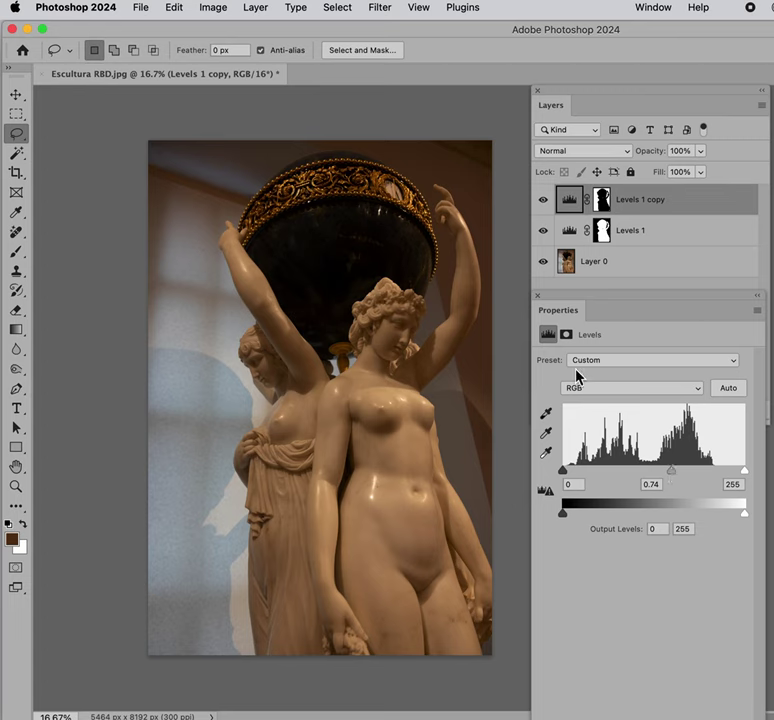
- Brighten the sculpture by setting the white input of Levels 1 to 231 and its midtone input to 1.11
click(570, 234)
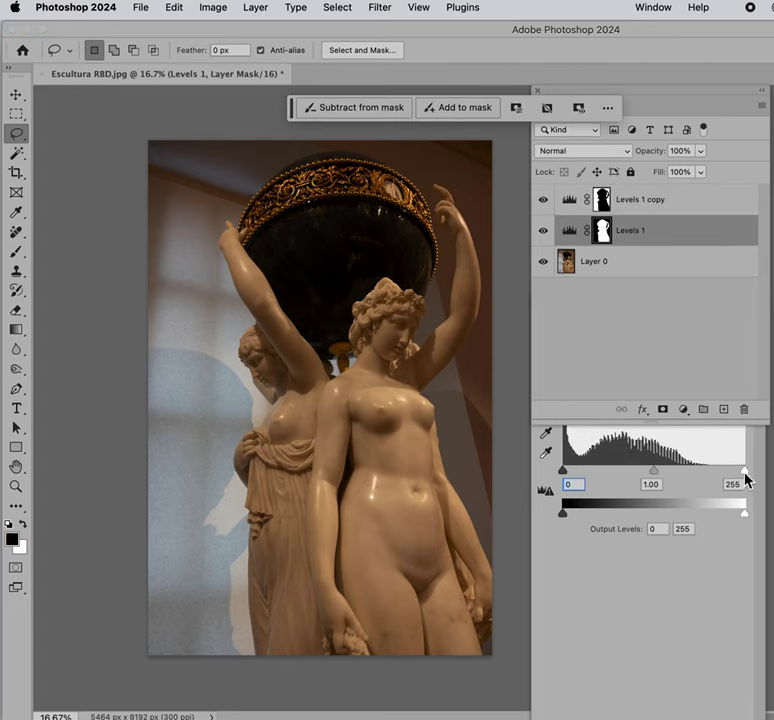
drag(745, 478, 726, 474)
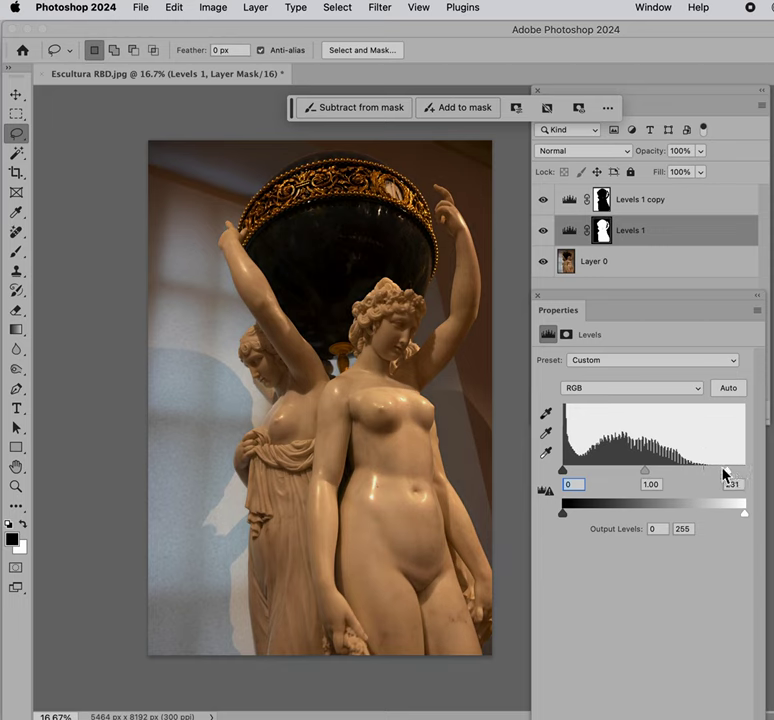
drag(648, 479, 643, 479)
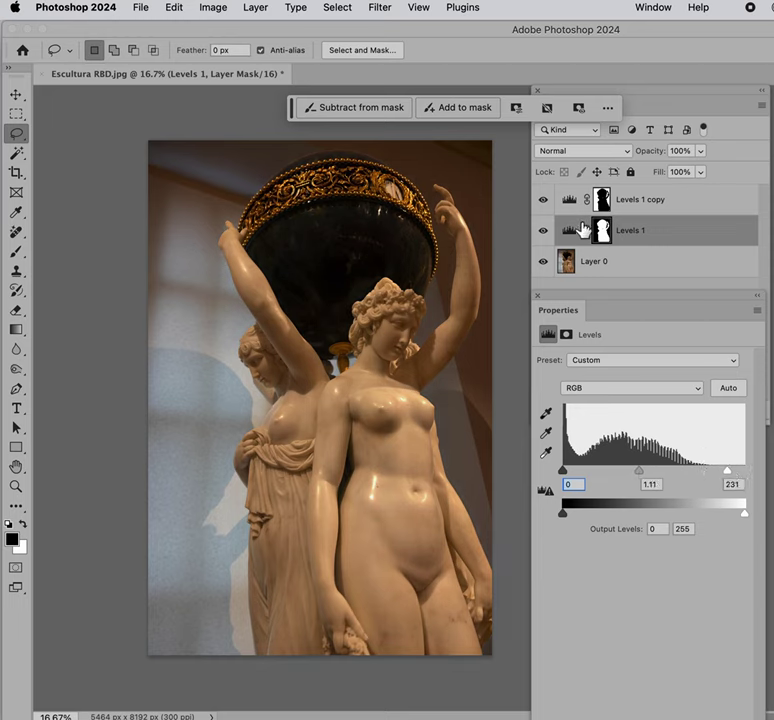
- Set the blend mode of both Levels 1 and Levels 1 copy to Luminosity
click(570, 232)
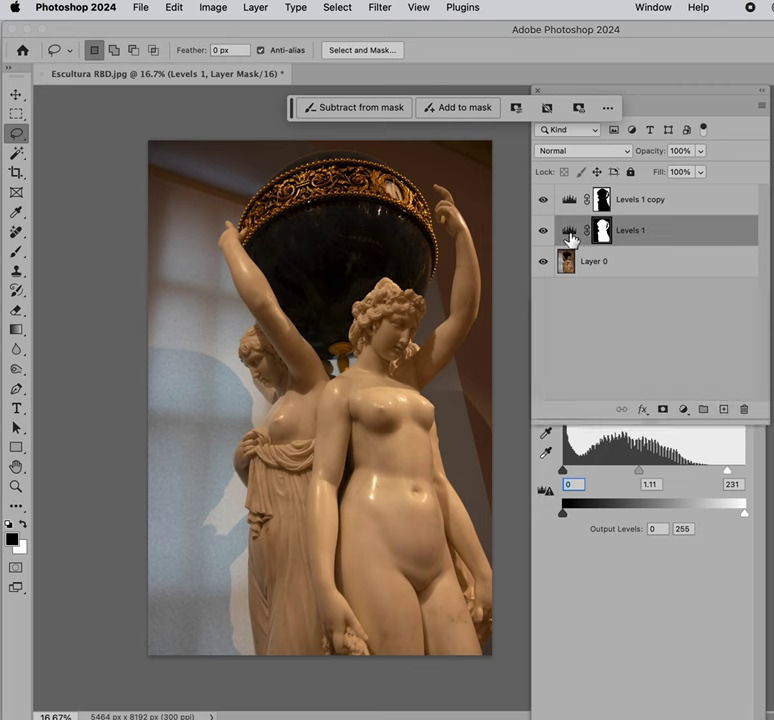
click(582, 152)
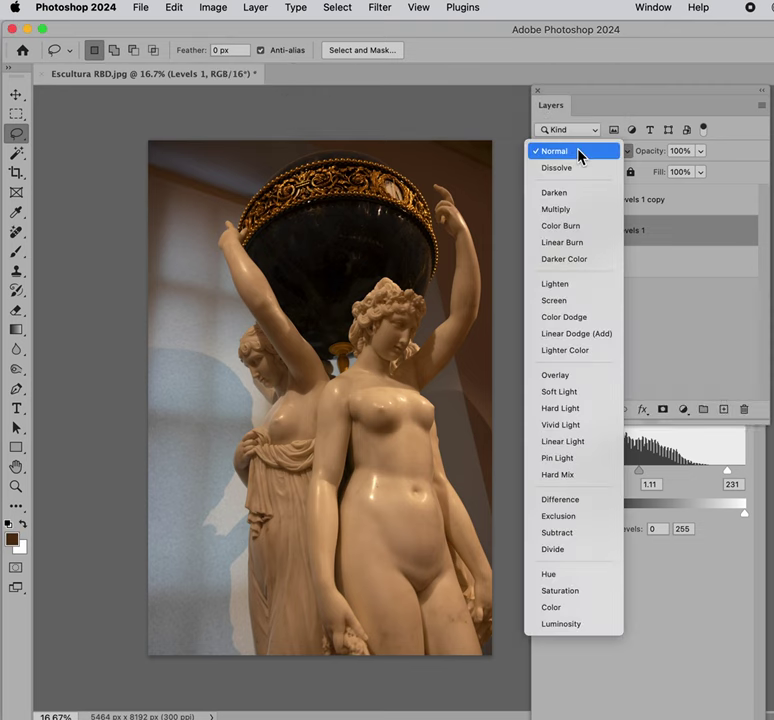
click(558, 624)
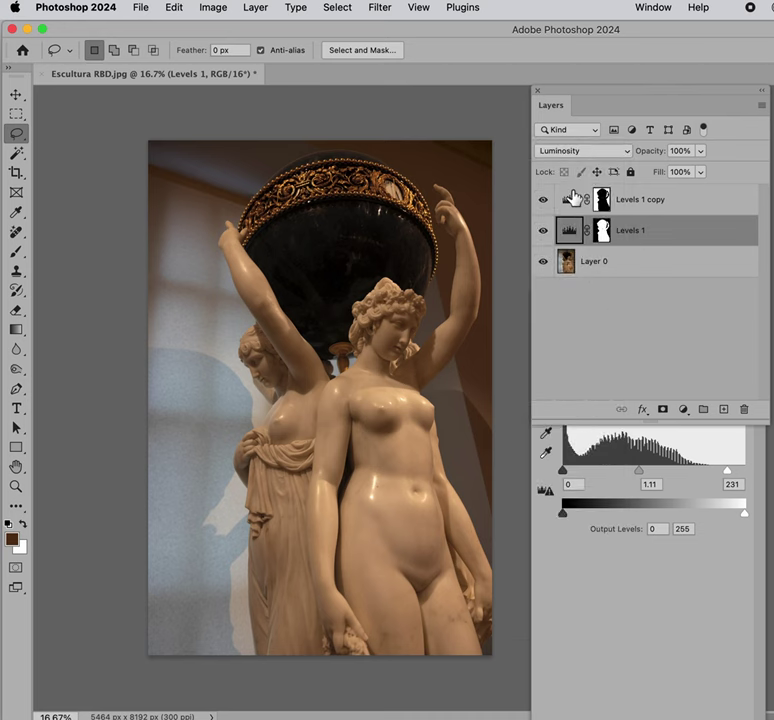
click(572, 198)
click(582, 156)
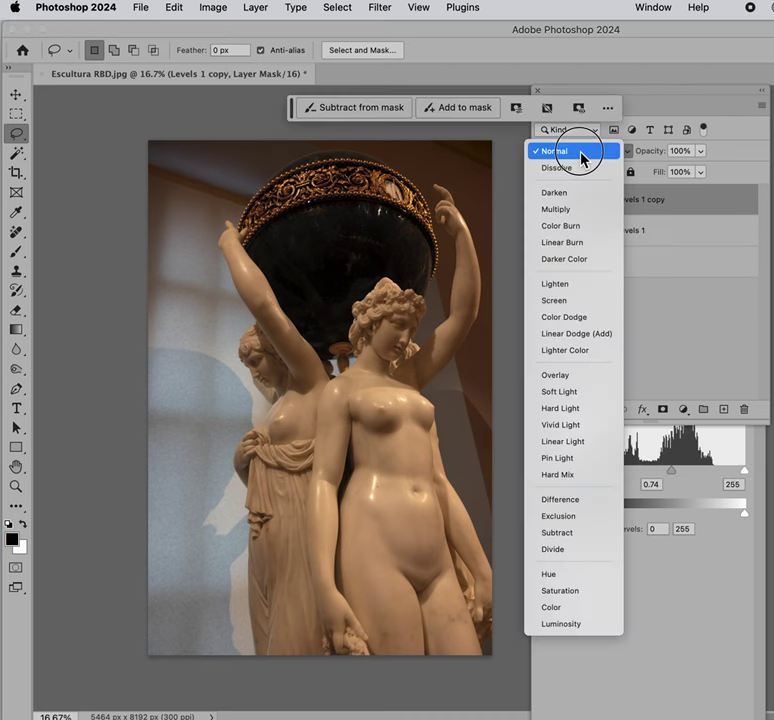
click(563, 625)
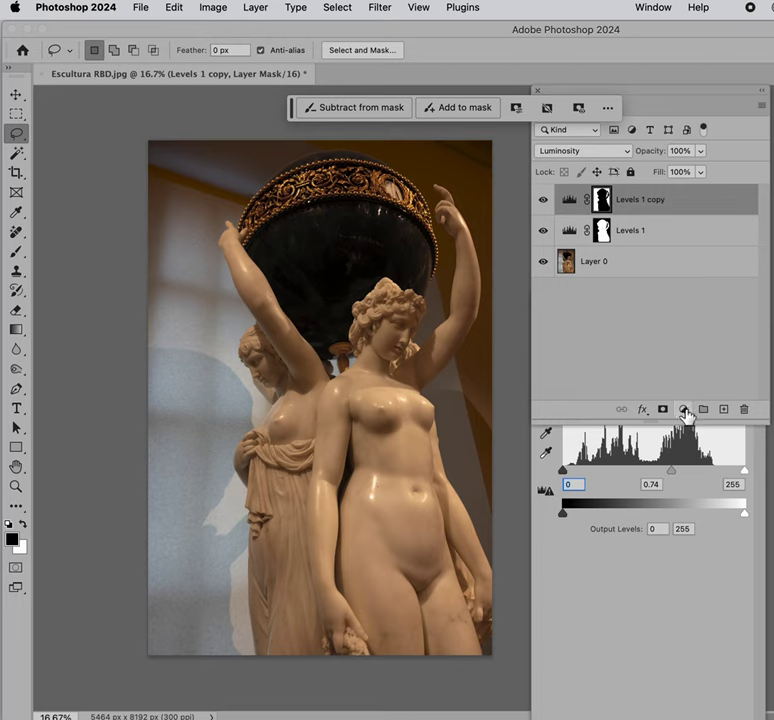
- Add another Levels adjustment layer at the top of the stack and set its blend mode to Color
click(684, 410)
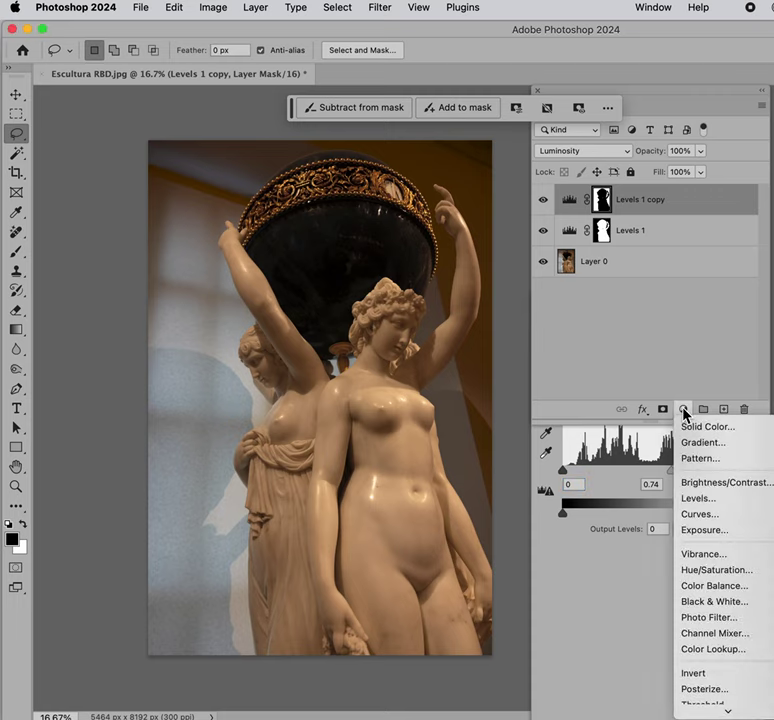
click(687, 507)
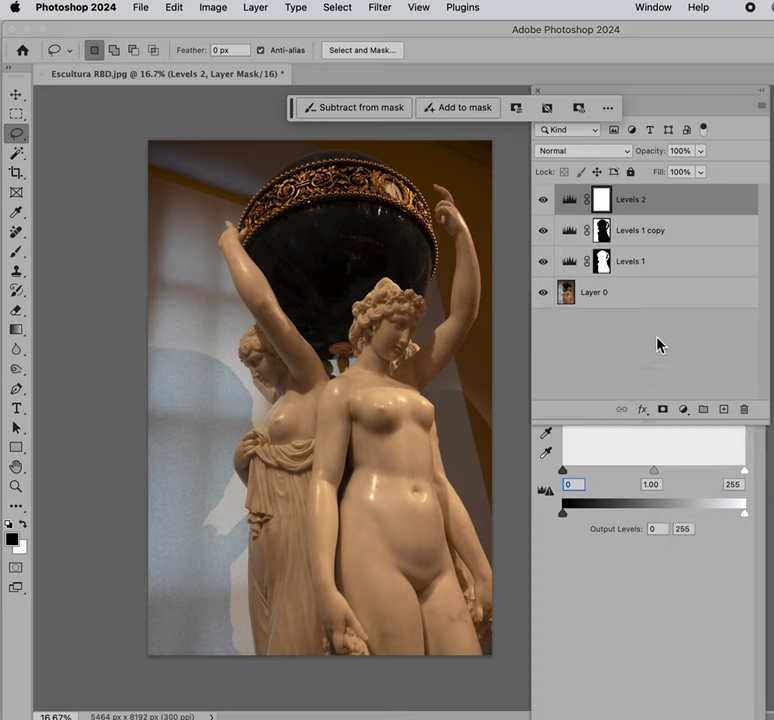
click(573, 157)
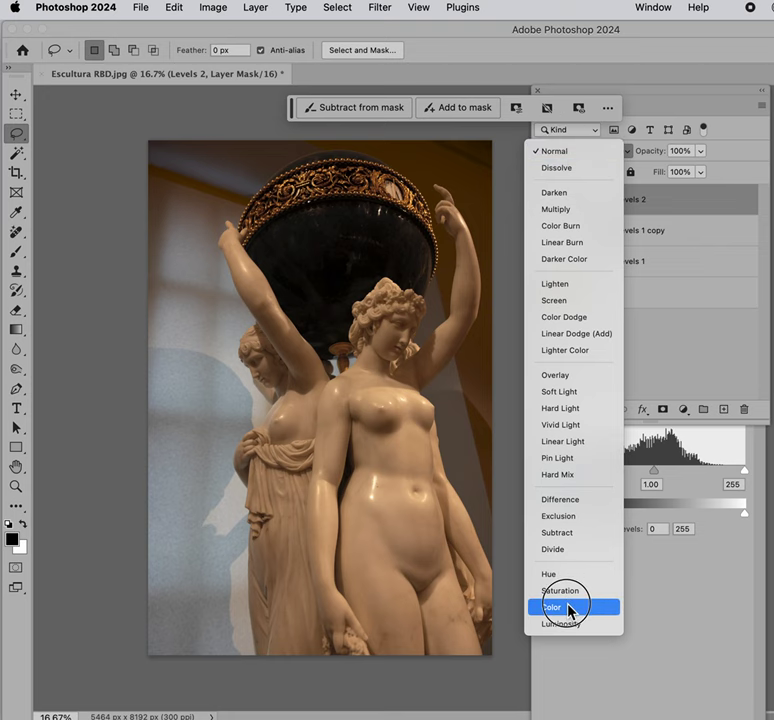
click(568, 607)
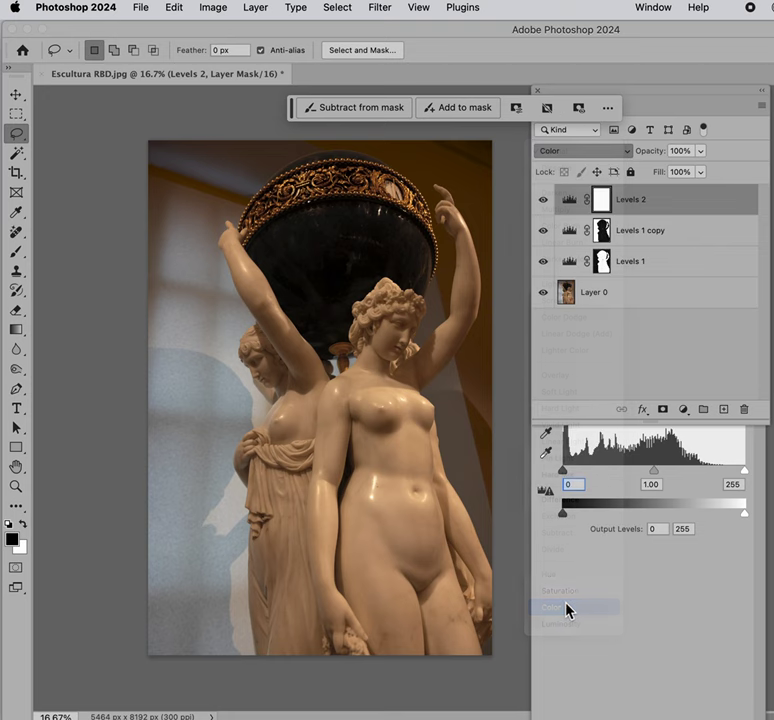
- Copy the sculpture mask from Levels 1 to Levels 2, replacing the existing layer mask
click(603, 259)
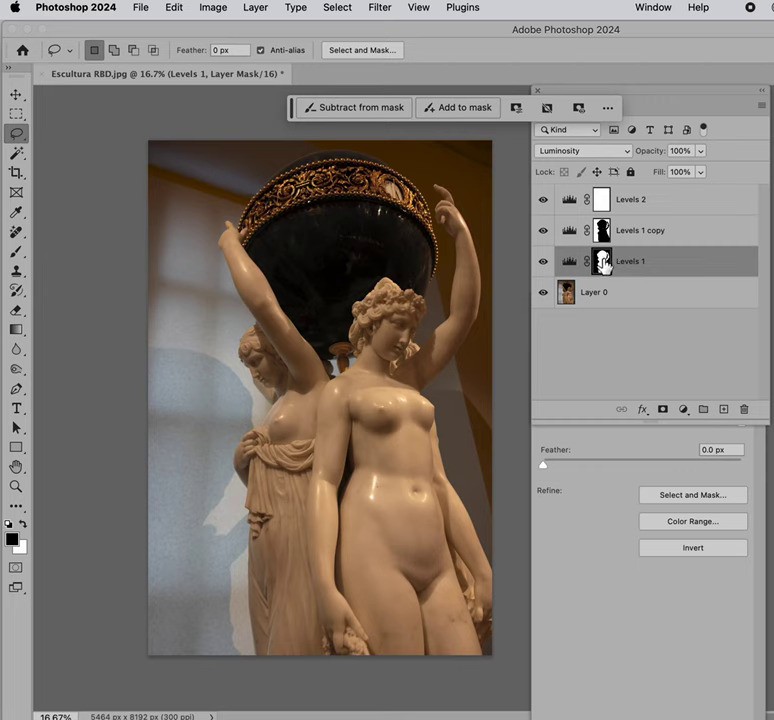
drag(605, 263, 601, 202)
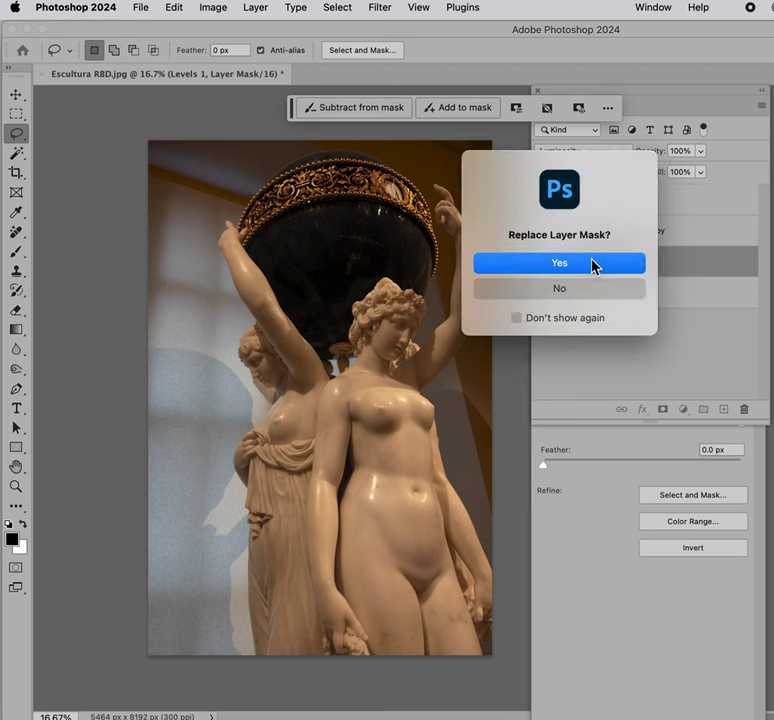
click(594, 264)
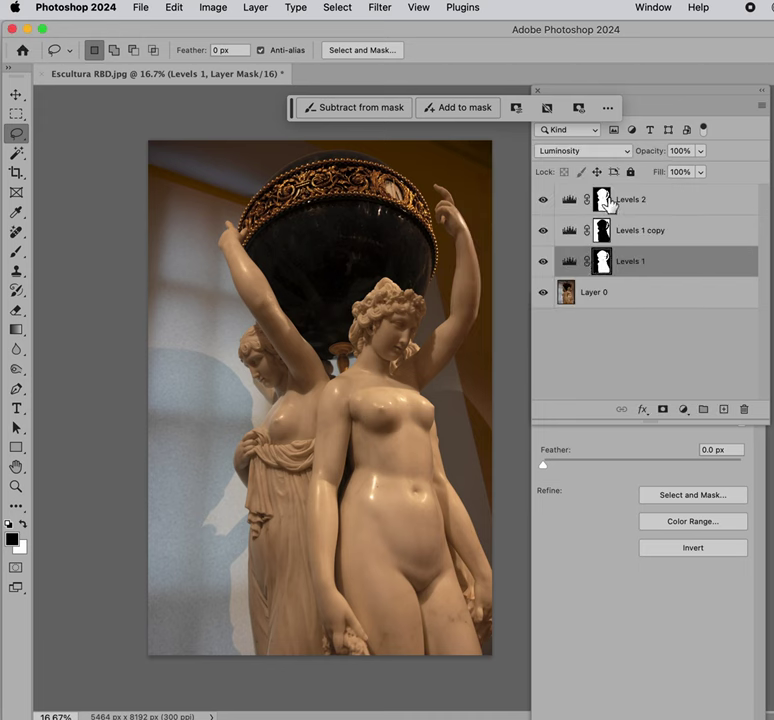
- Neutralize the sculpture's color cast in Levels 2 by sampling the front figure's torso as the gray point, and reduce the layer's opacity to 57%
click(605, 202)
click(570, 204)
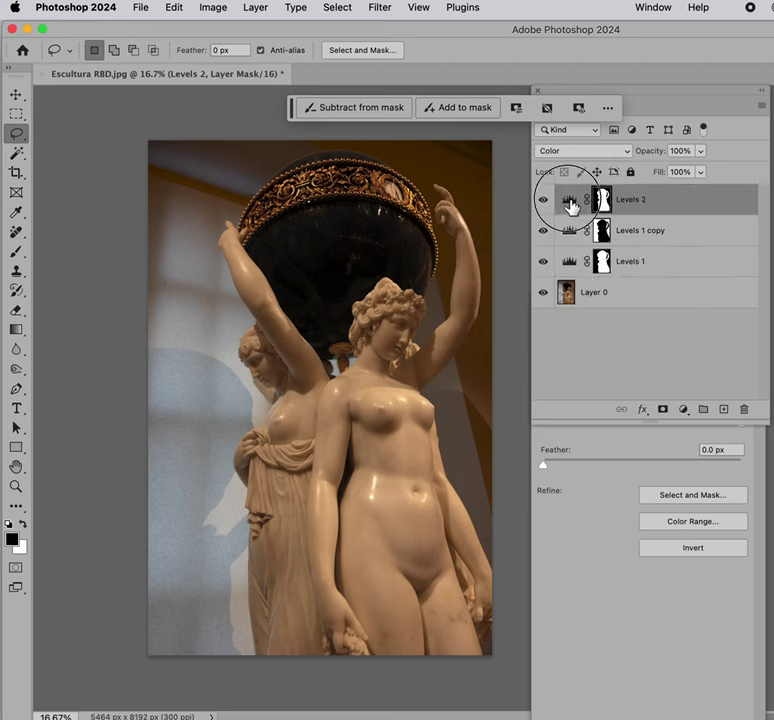
click(551, 437)
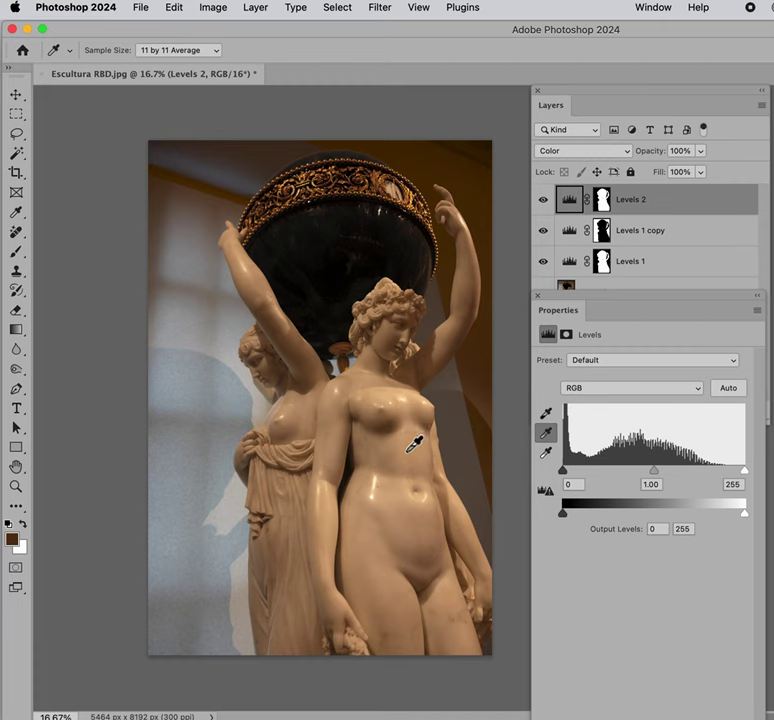
click(408, 443)
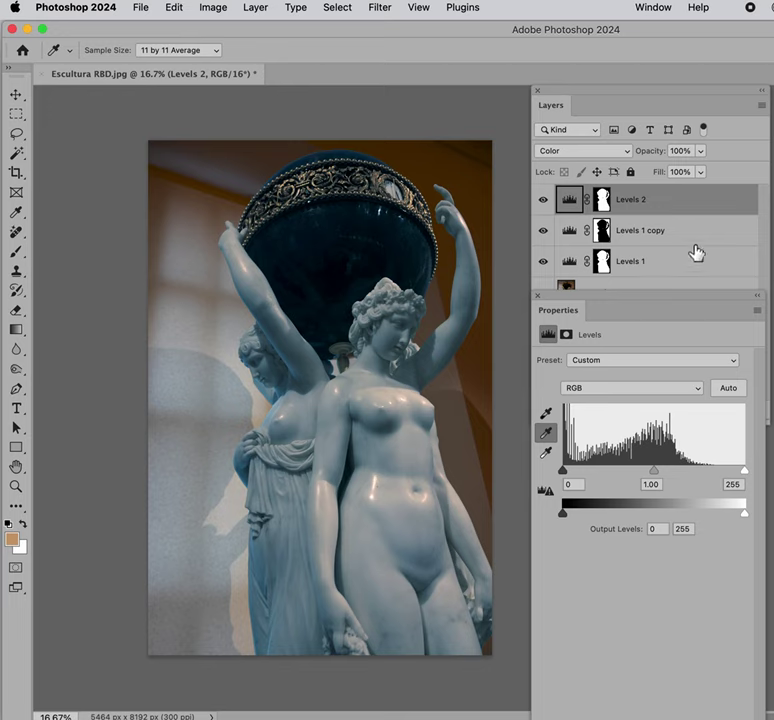
drag(657, 154, 624, 155)
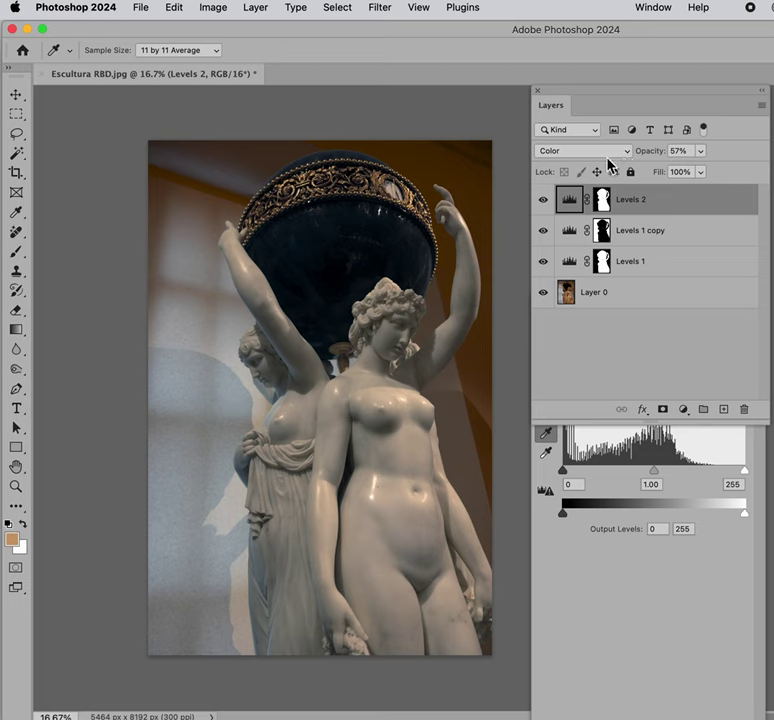
- Review the Levels settings of Levels 1 copy for the background and Levels 1 for the sculpture
click(572, 230)
key(l)
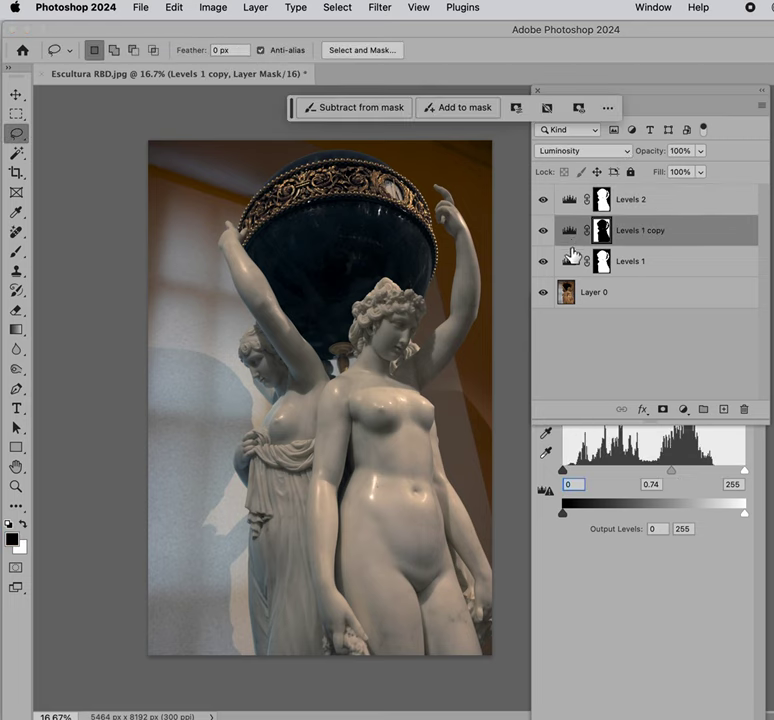
click(572, 262)
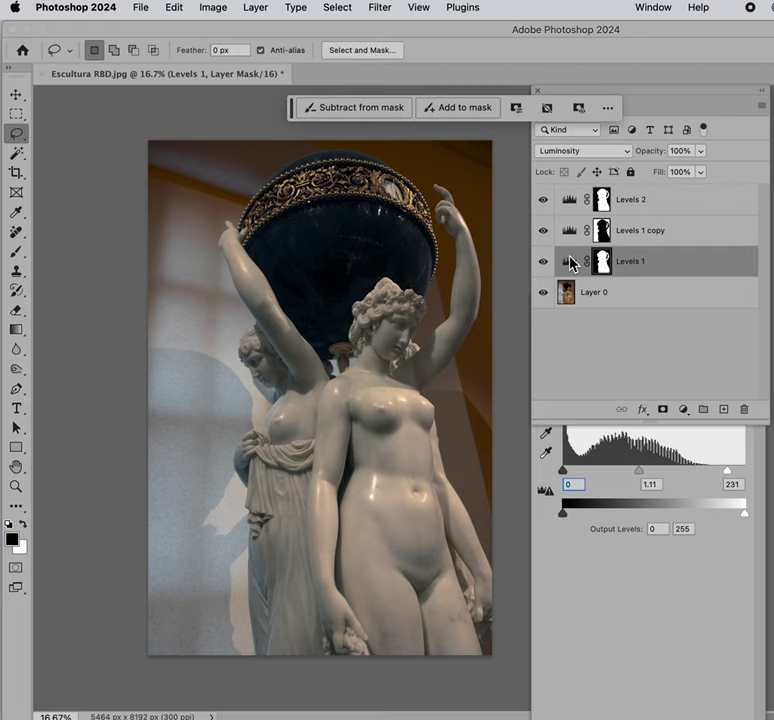